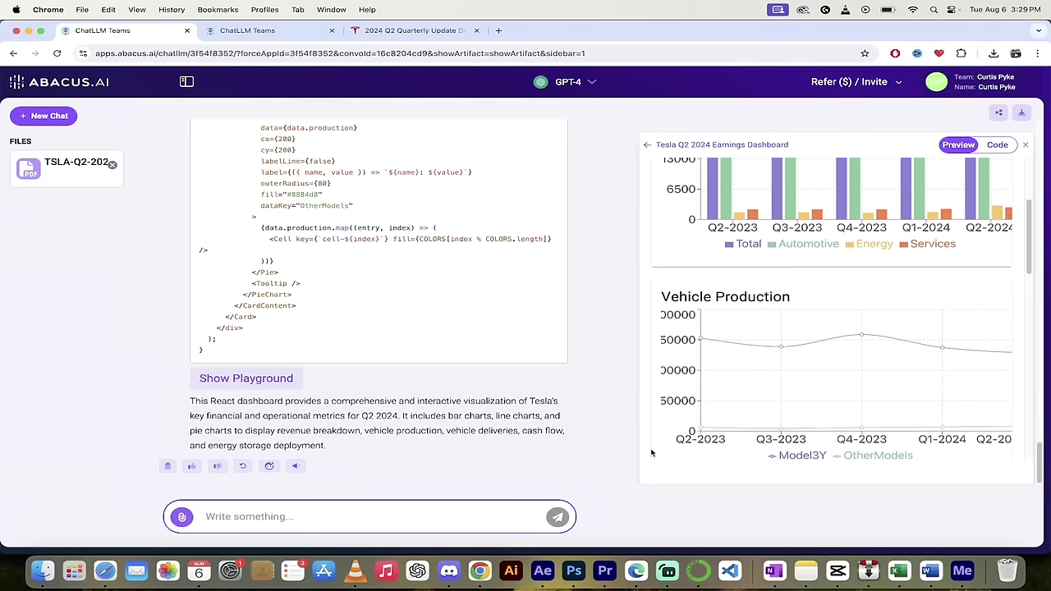
scroll(651, 452, down, 4)
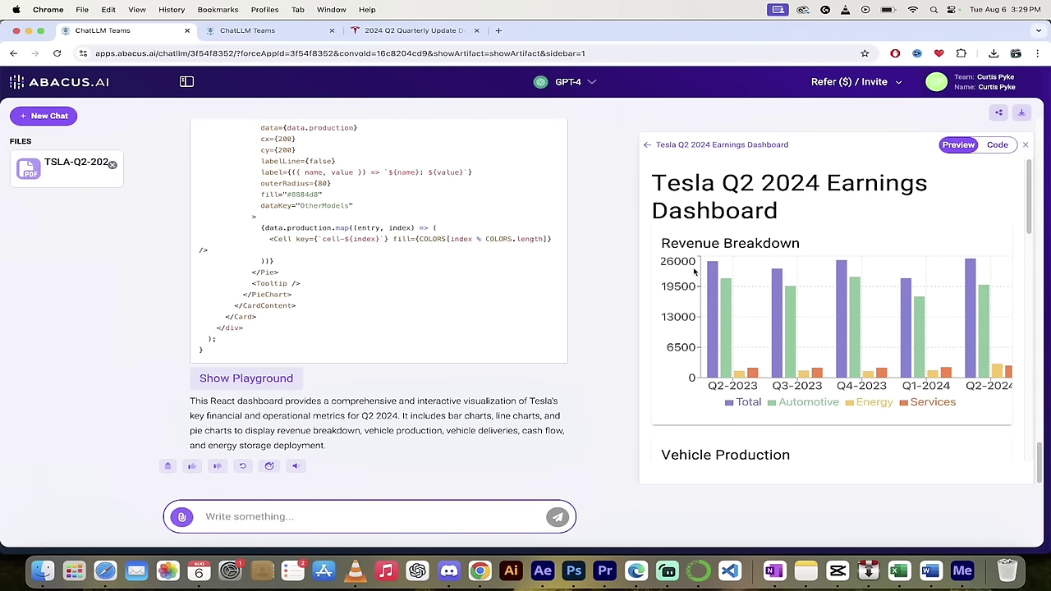
Scroll the empty ChatLLM Teams new-chat welcome screen running GPT-4o.
scroll(653, 451, down, 5)
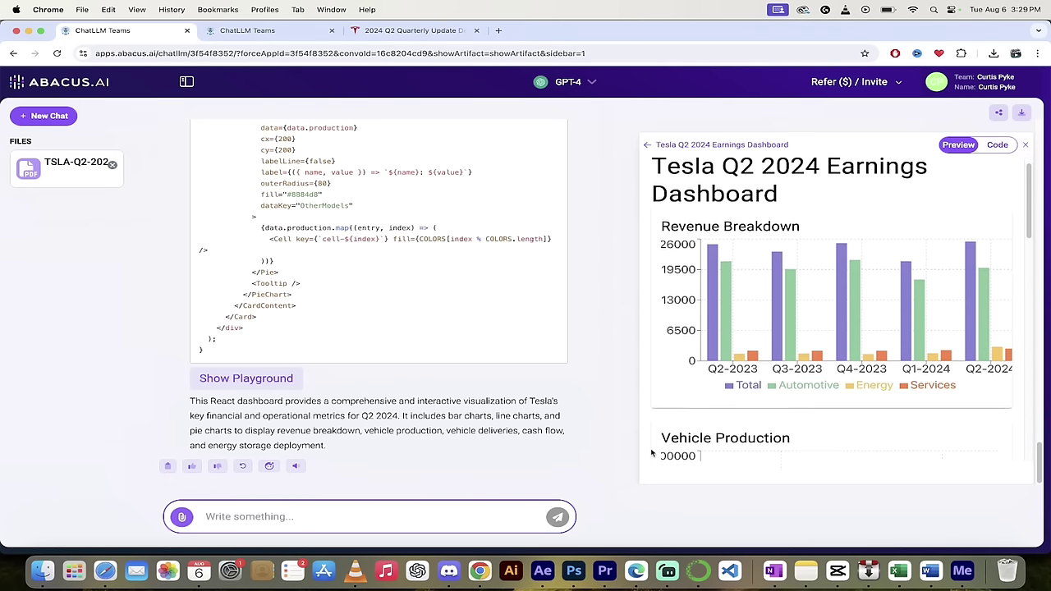
scroll(652, 453, down, 5)
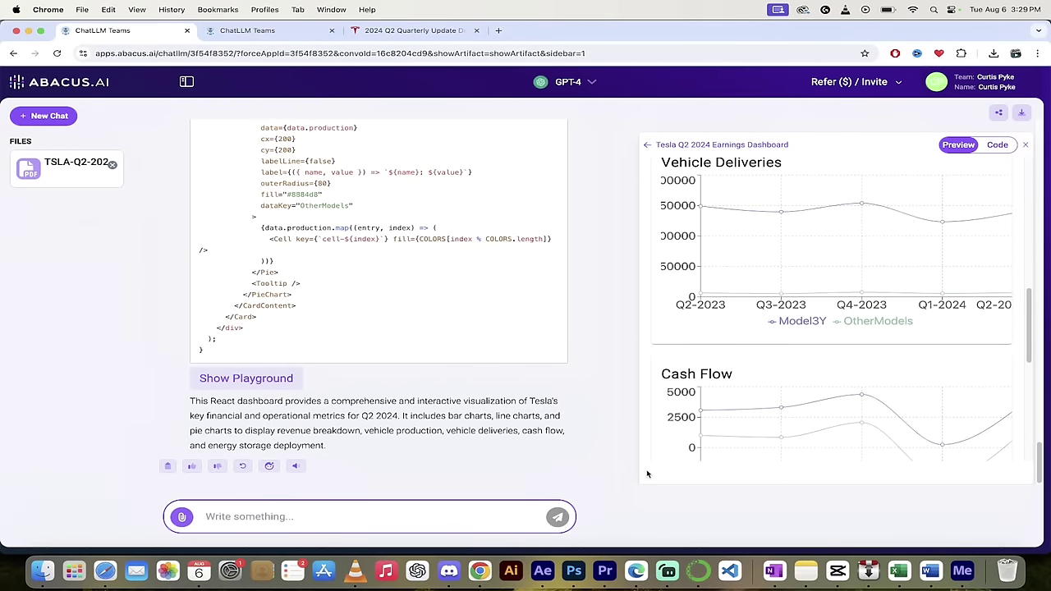
scroll(646, 448, down, 5)
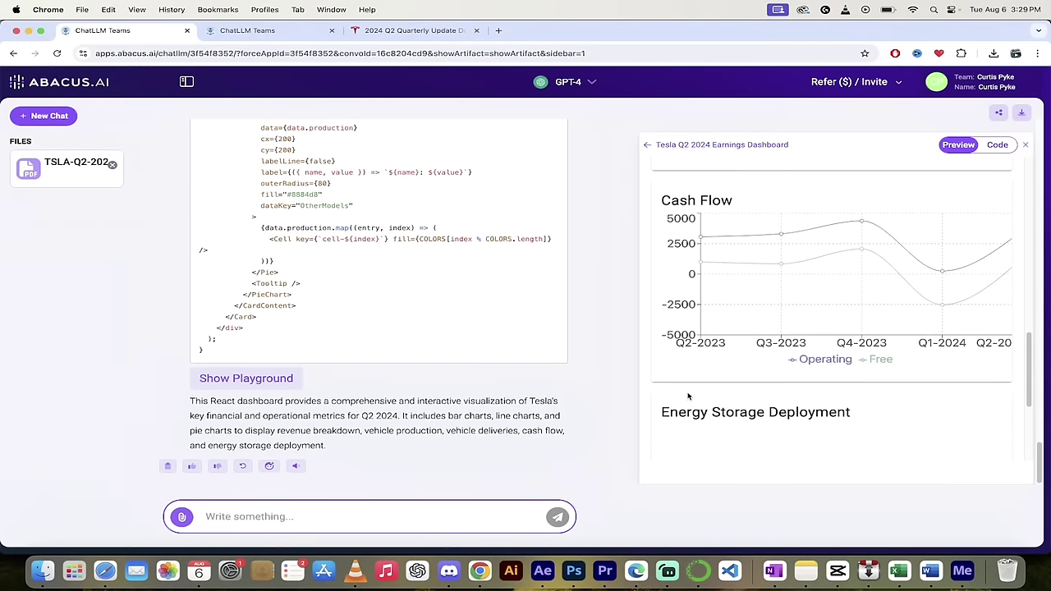
scroll(692, 396, down, 2)
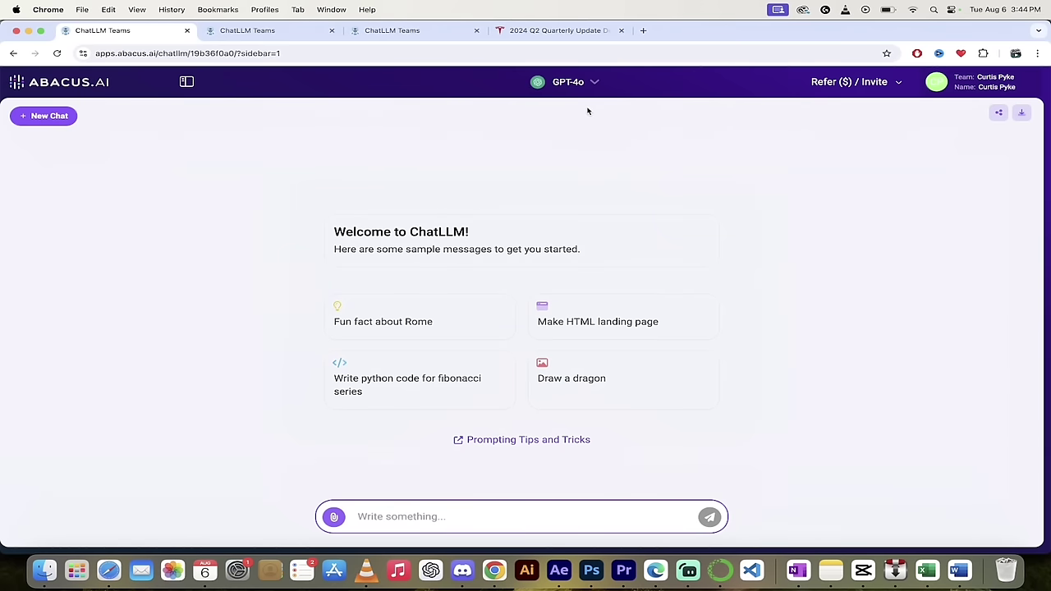
Choose GPT-4o from the Select Bot list to answer the chat.
click(595, 83)
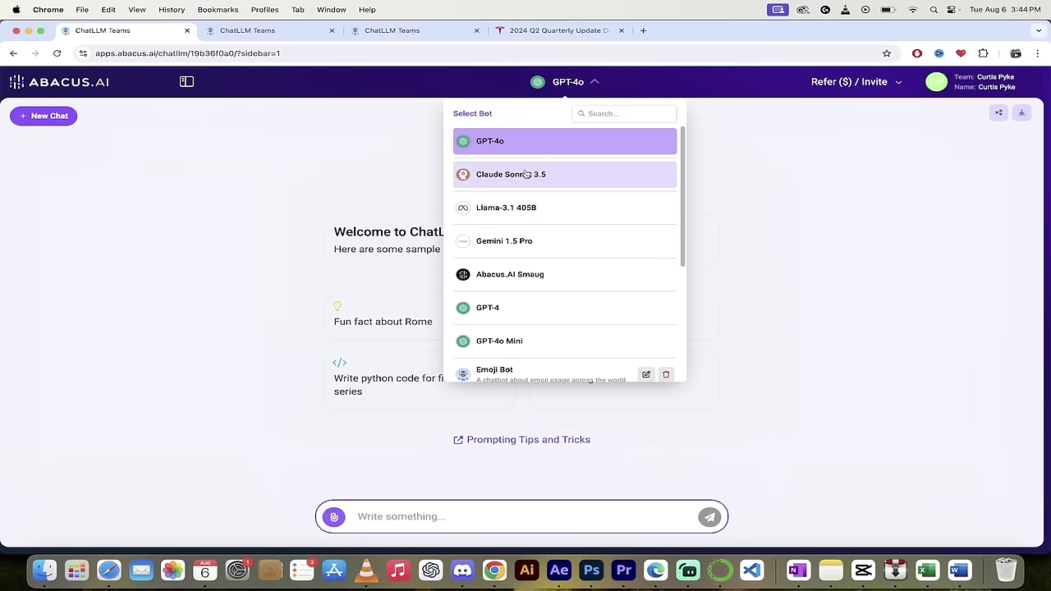
click(523, 144)
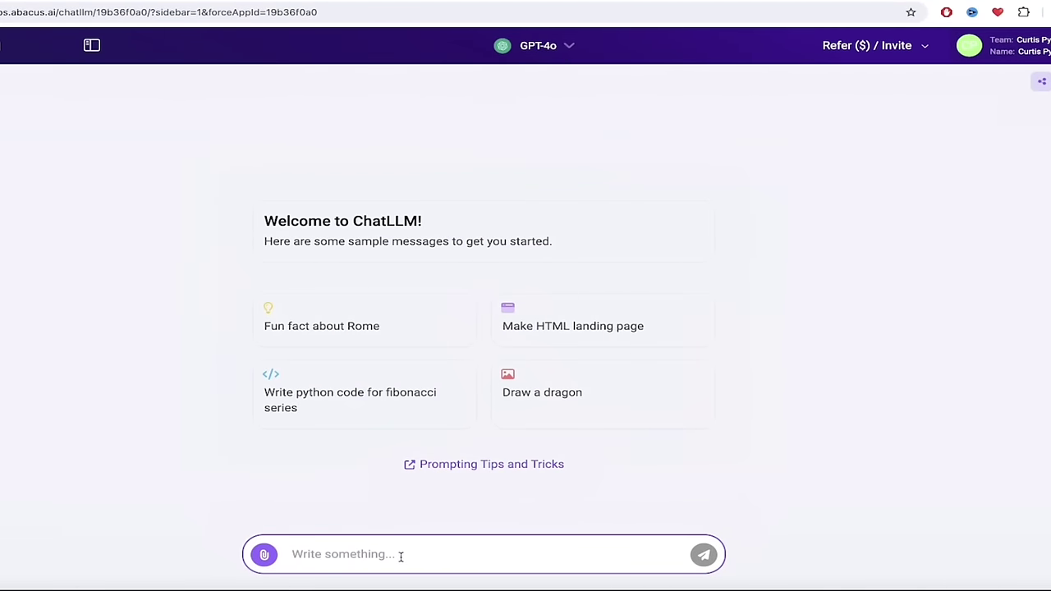
Paste the two-paragraph Tesla Q2 earnings analysis and React dashboard prompt into the message box.
text(Please create a detailed analysis and summary with stock recommendations by thoroughly reviewing the attached Tesla Q2 earnings report.  Additionally, put together an interactive and visually appealing React dashboard that is highly detailed.)
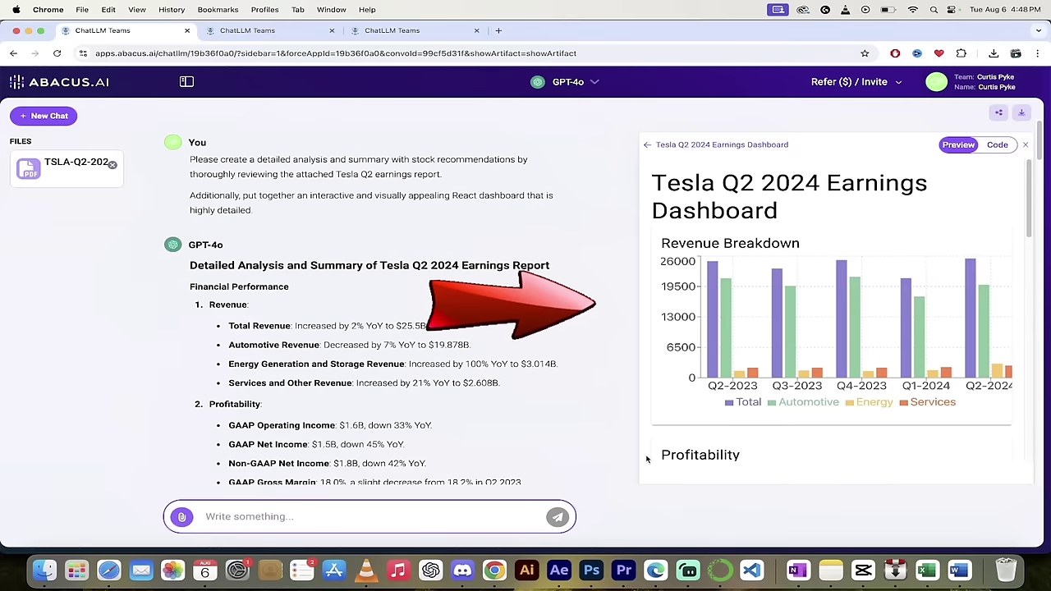
scroll(646, 460, down, 4)
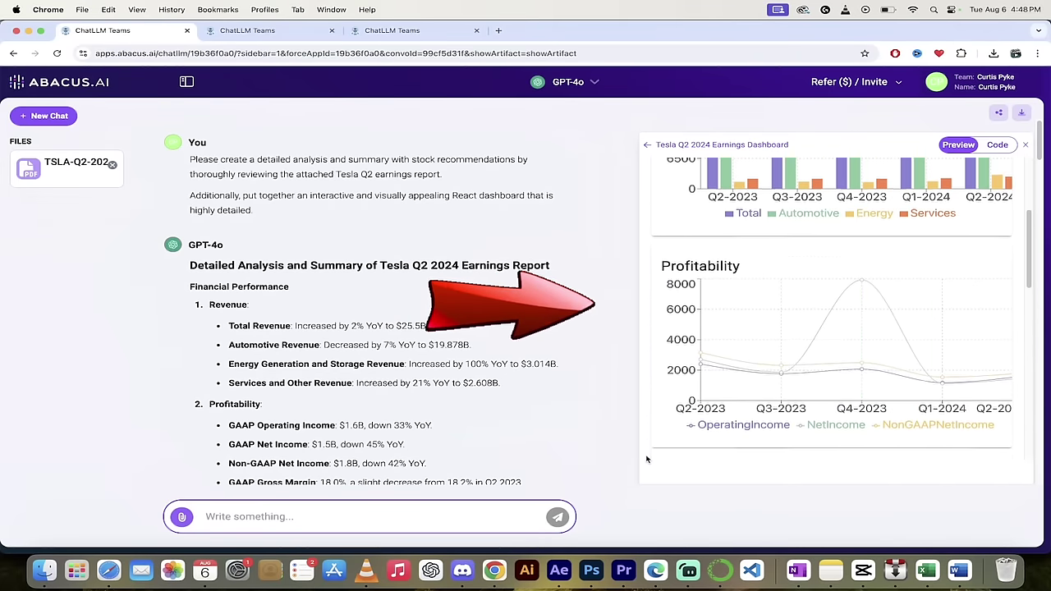
scroll(646, 460, down, 5)
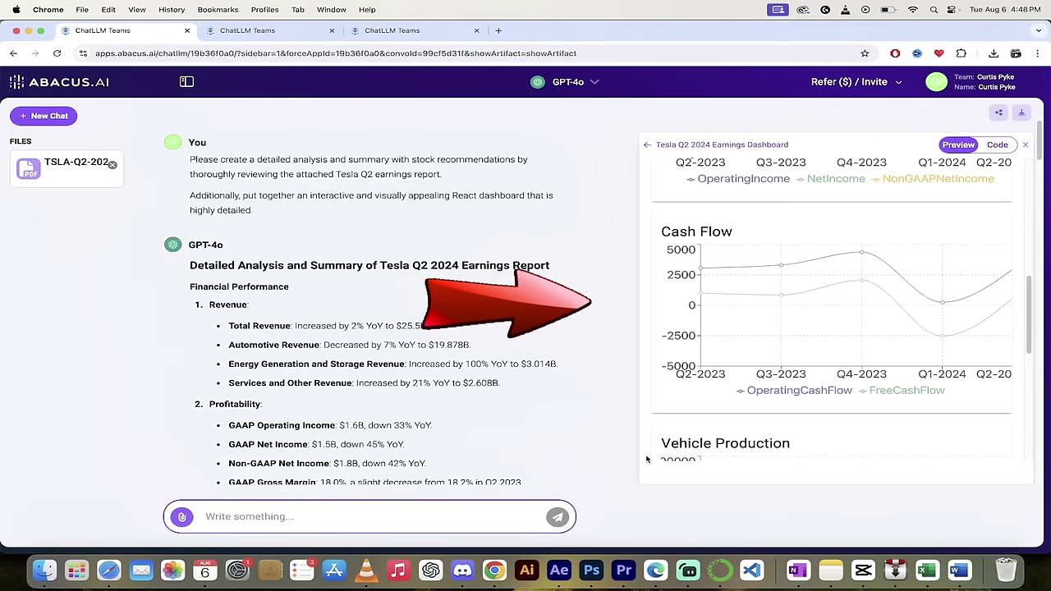
scroll(647, 460, down, 5)
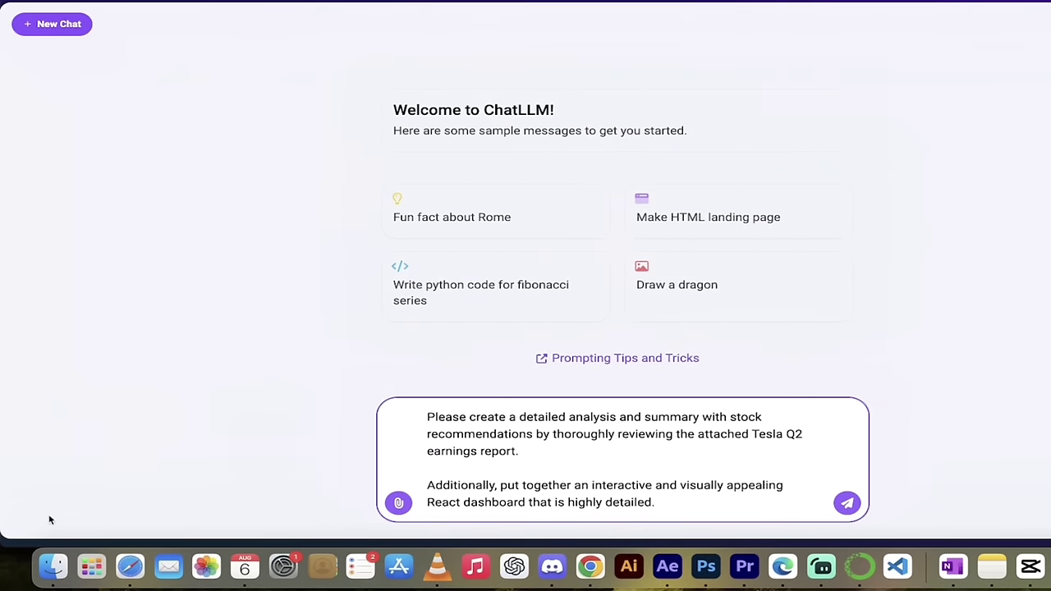
Attach TSLA-Q2-2024-Update.pdf from Finder and confirm GPT-4o remains the answering bot.
click(51, 573)
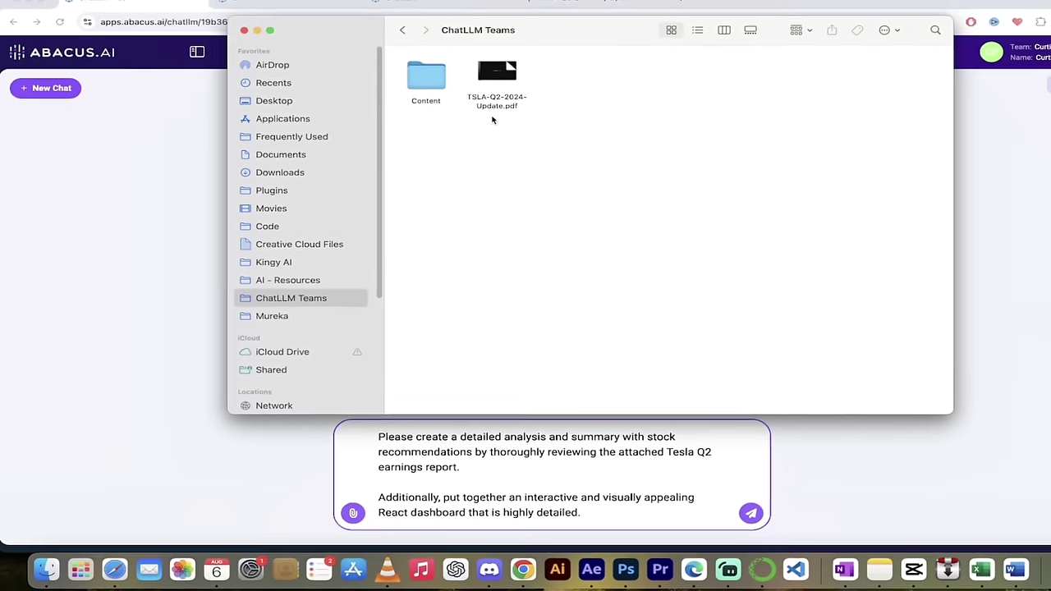
click(565, 42)
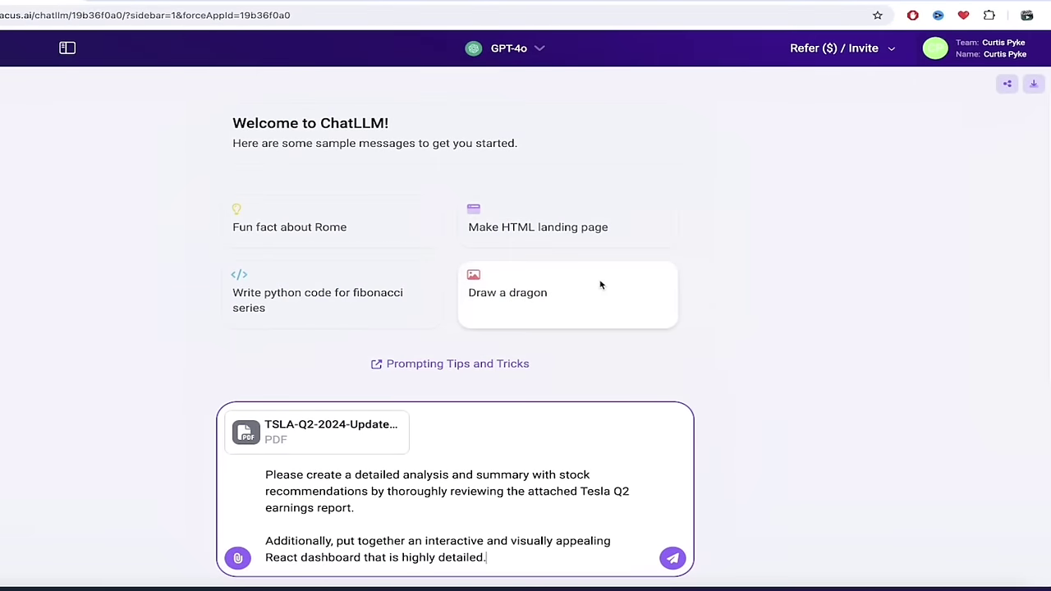
click(540, 50)
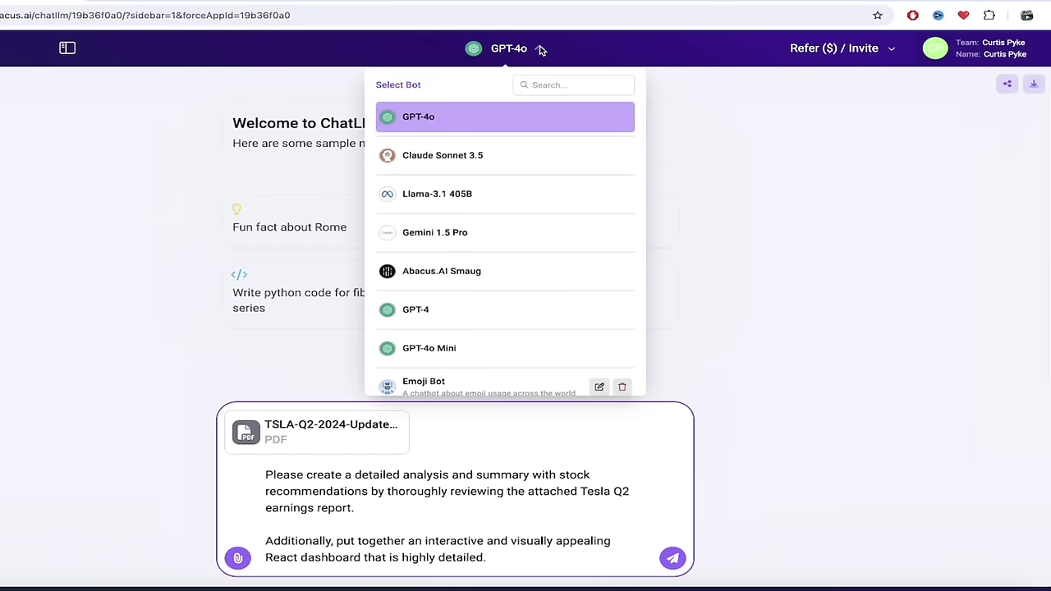
click(540, 49)
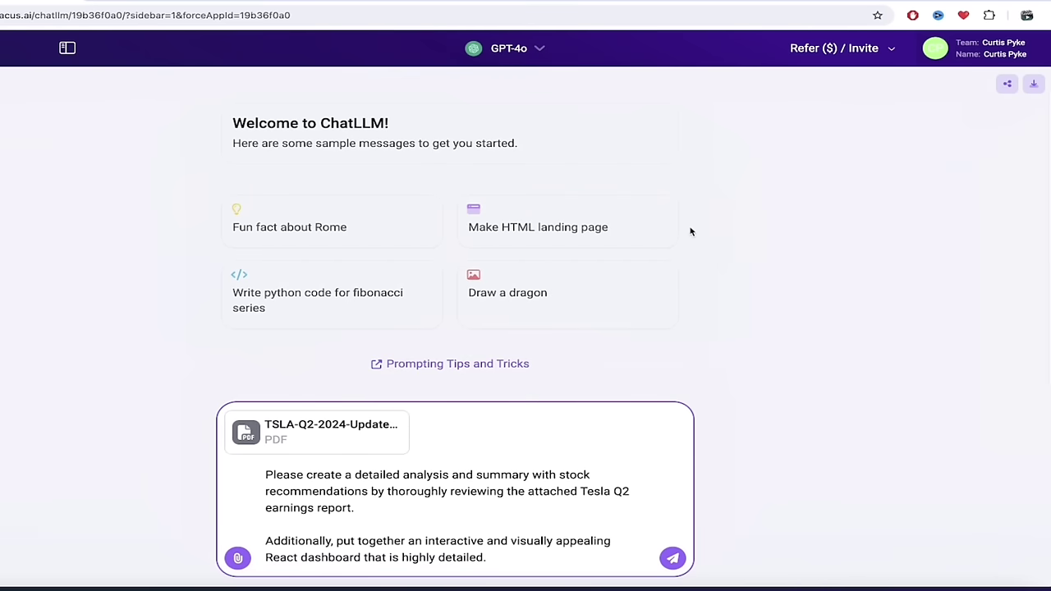
Send the prompt with the PDF and follow GPT-4o's streamed analysis and dashboard code.
click(673, 560)
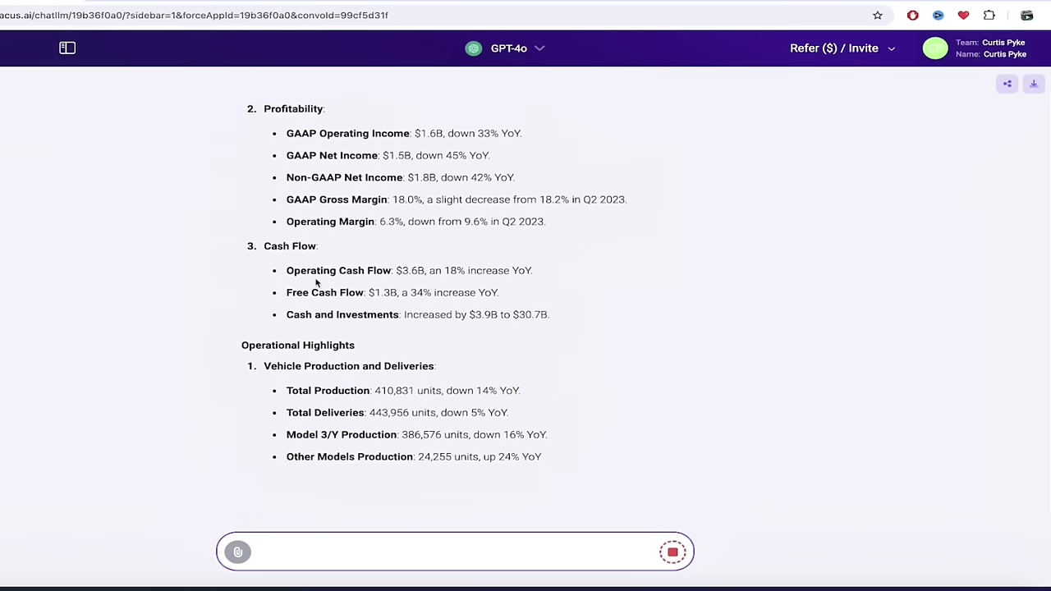
scroll(316, 283, up, 4)
scroll(316, 284, down, 1)
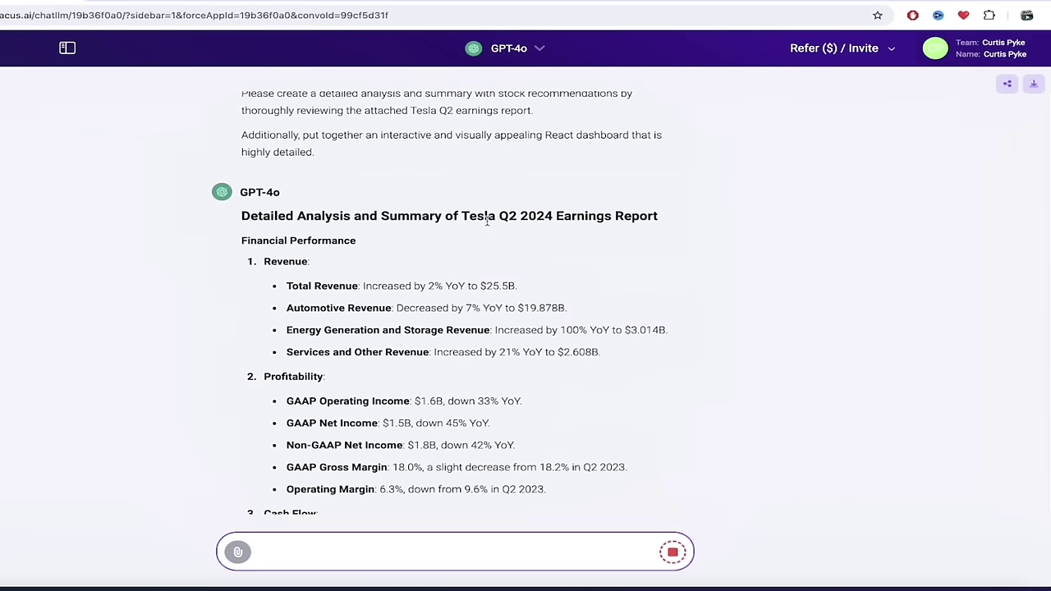
scroll(474, 337, down, 2)
scroll(475, 336, down, 1)
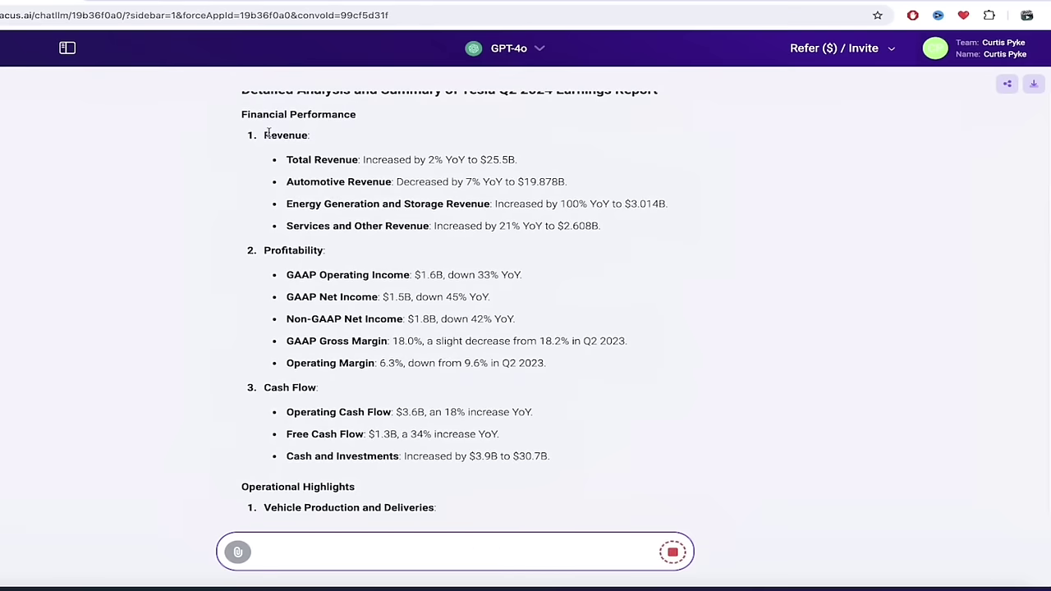
scroll(311, 178, down, 1)
scroll(312, 181, down, 1)
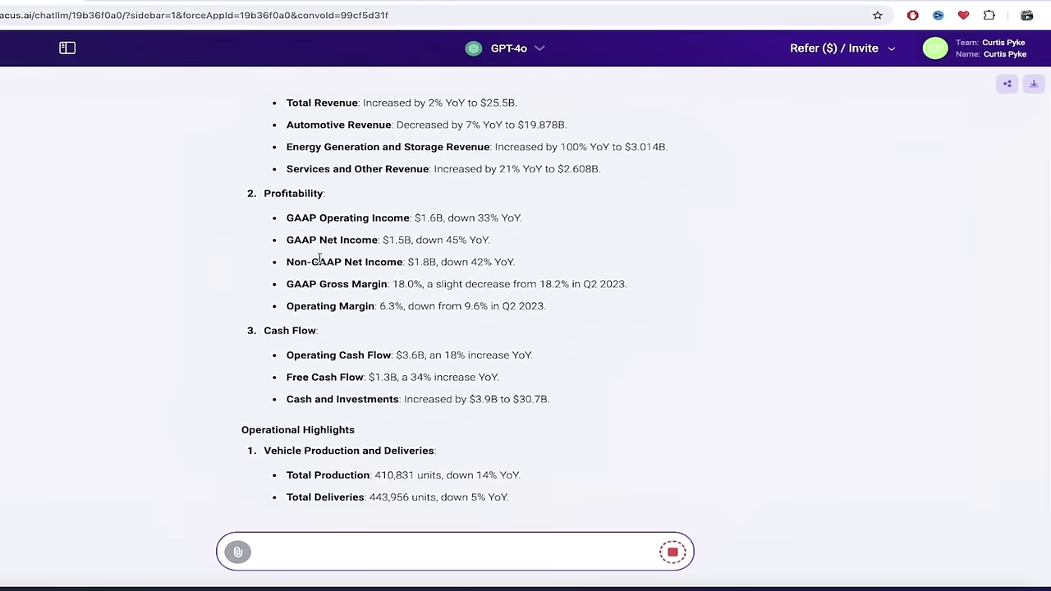
scroll(319, 259, down, 2)
scroll(328, 308, down, 2)
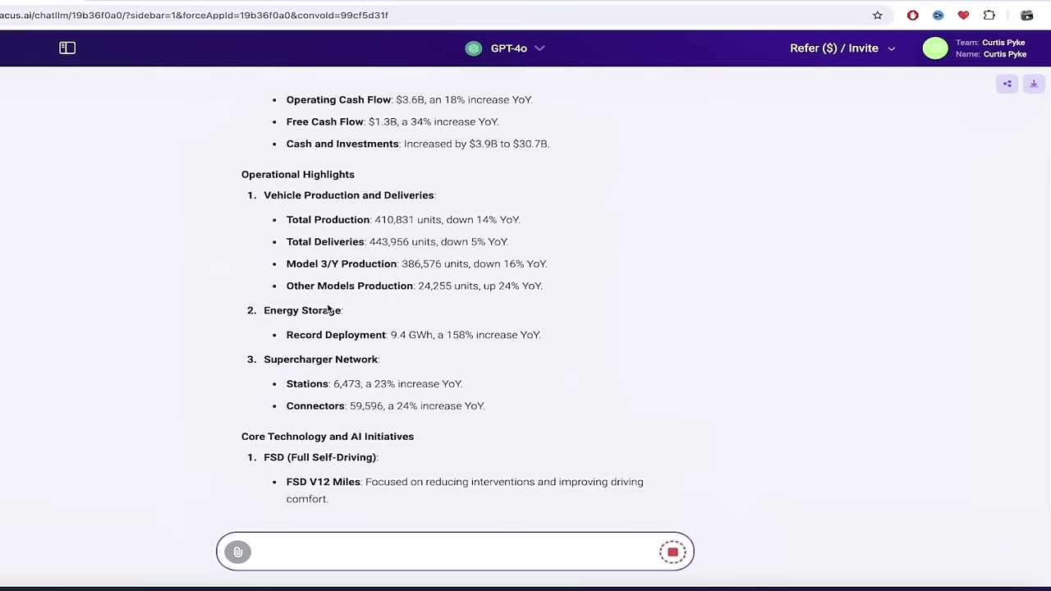
scroll(328, 308, down, 3)
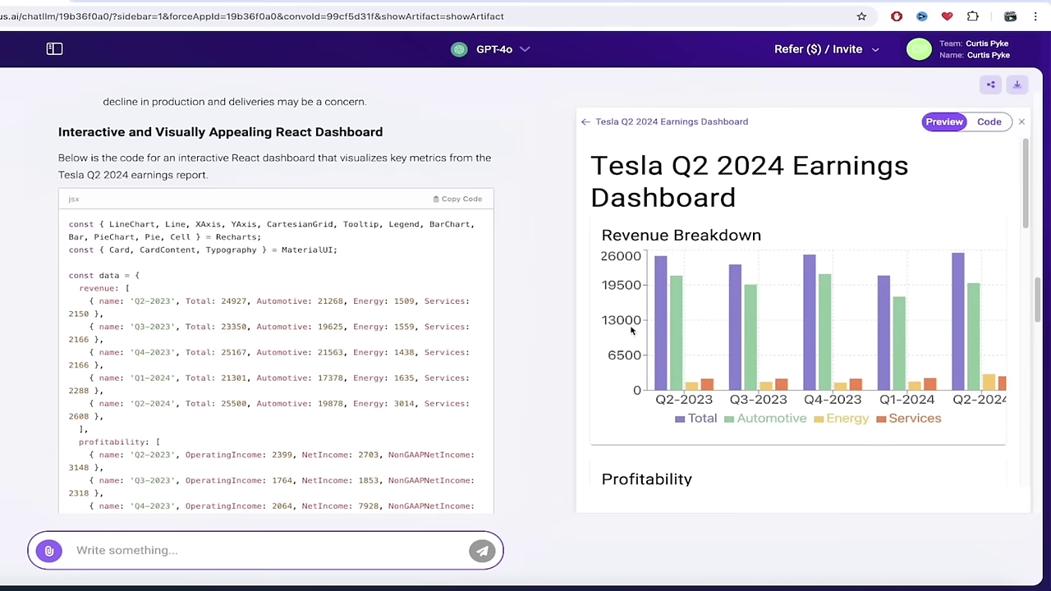
Switch the dashboard panel to its JSX source, then back to the rendered Preview.
mouse_move(682, 258)
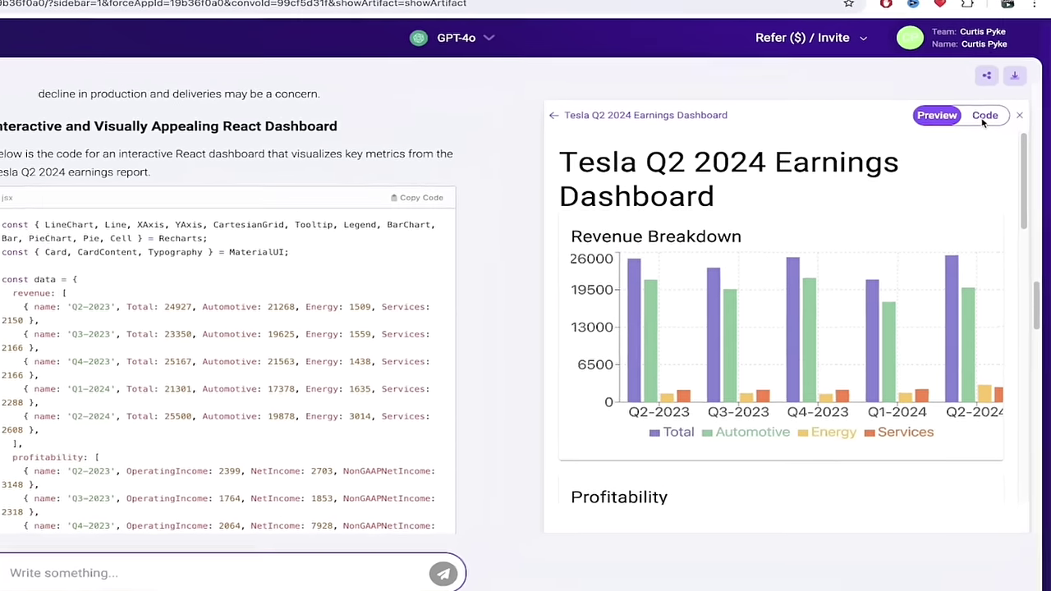
click(983, 120)
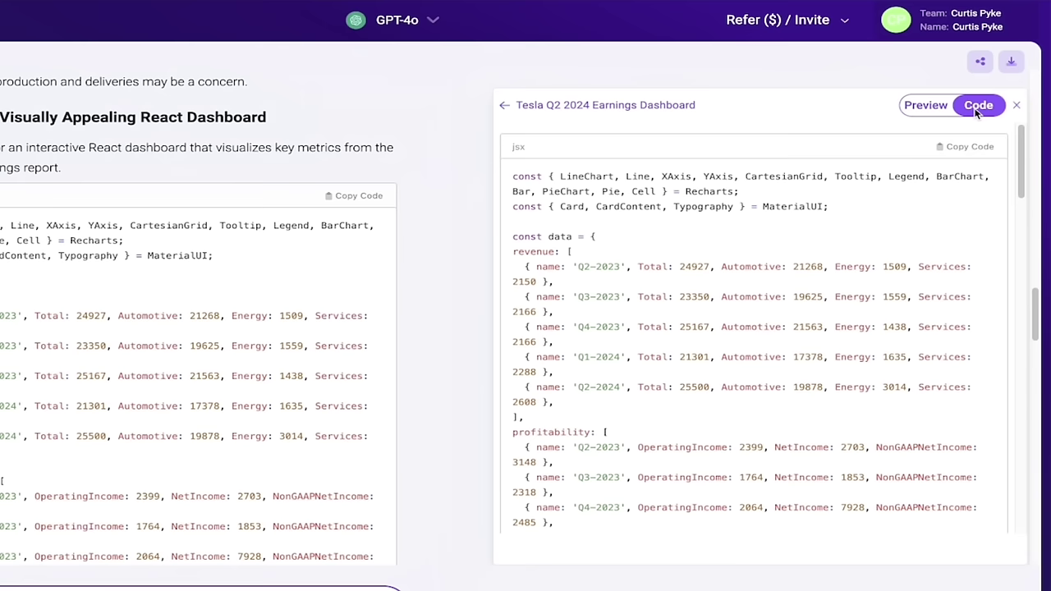
click(924, 105)
Scroll through the dashboard's revenue, profitability, cash-flow and vehicle charts.
mouse_move(585, 347)
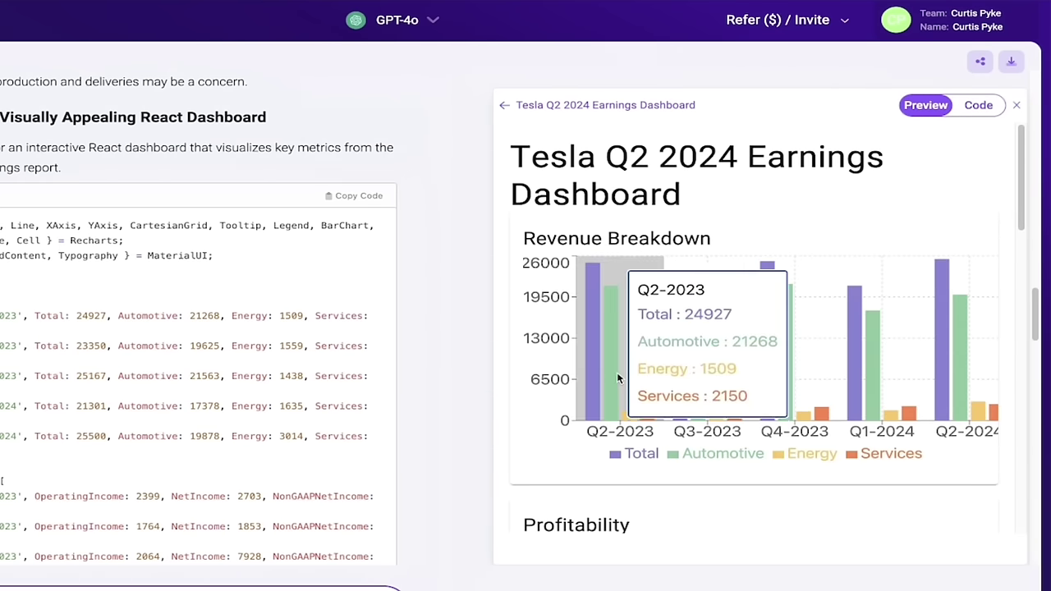
scroll(618, 375, down, 3)
scroll(618, 377, down, 4)
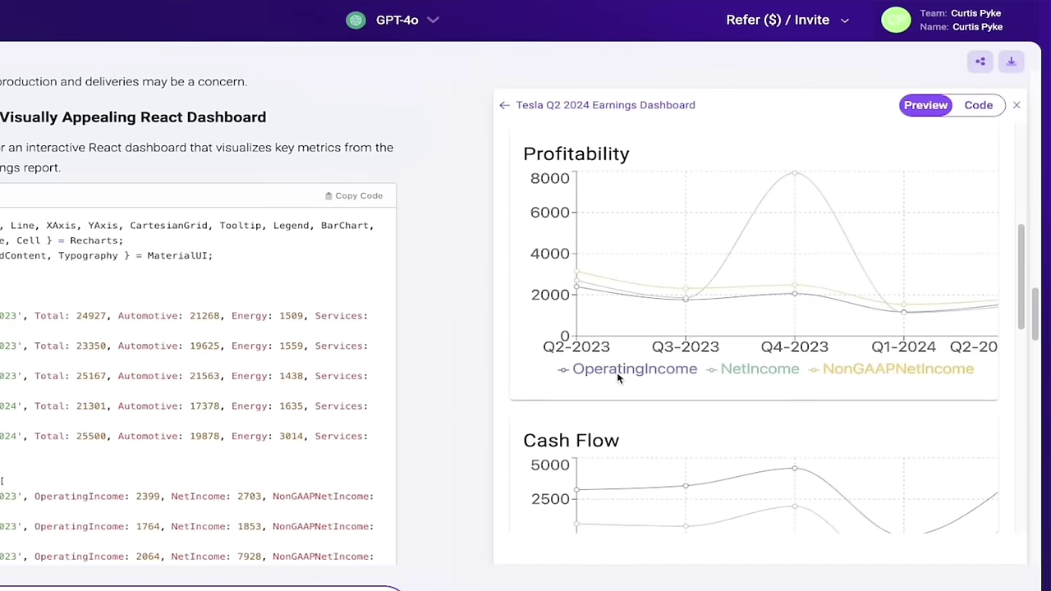
scroll(618, 386, down, 3)
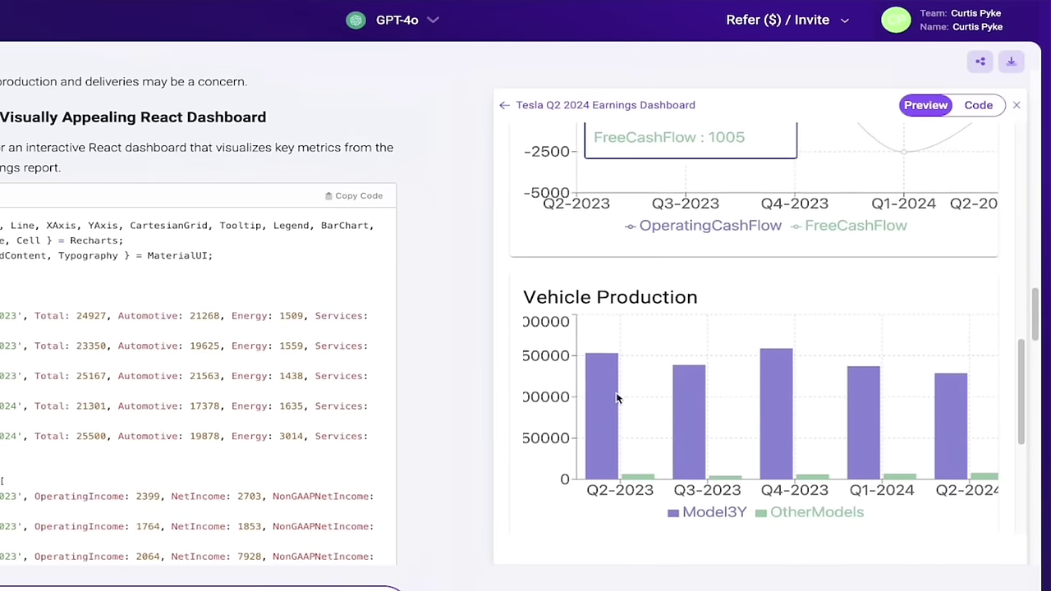
scroll(618, 398, down, 4)
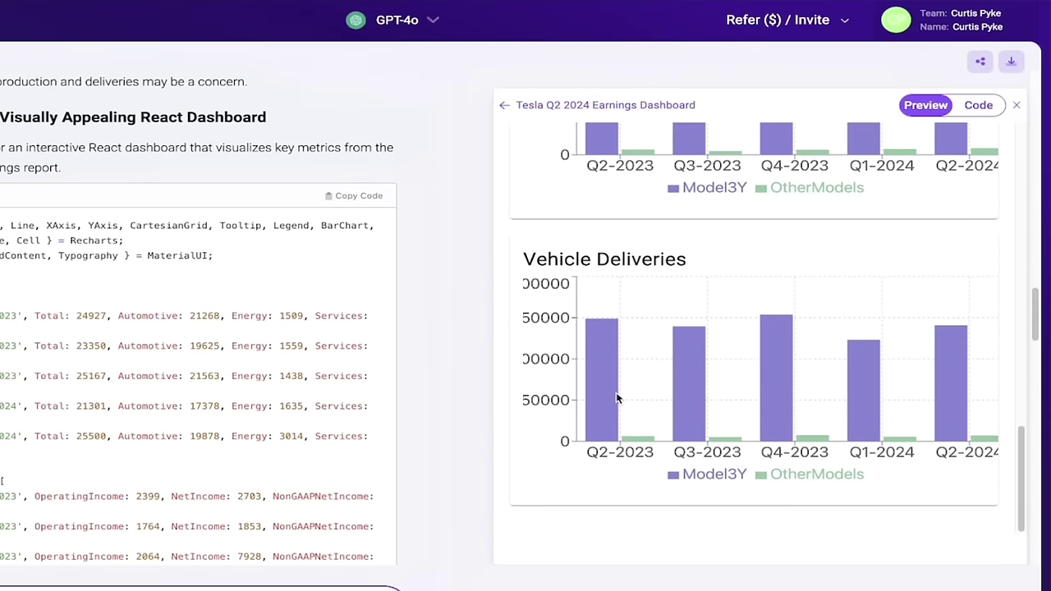
scroll(617, 398, up, 15)
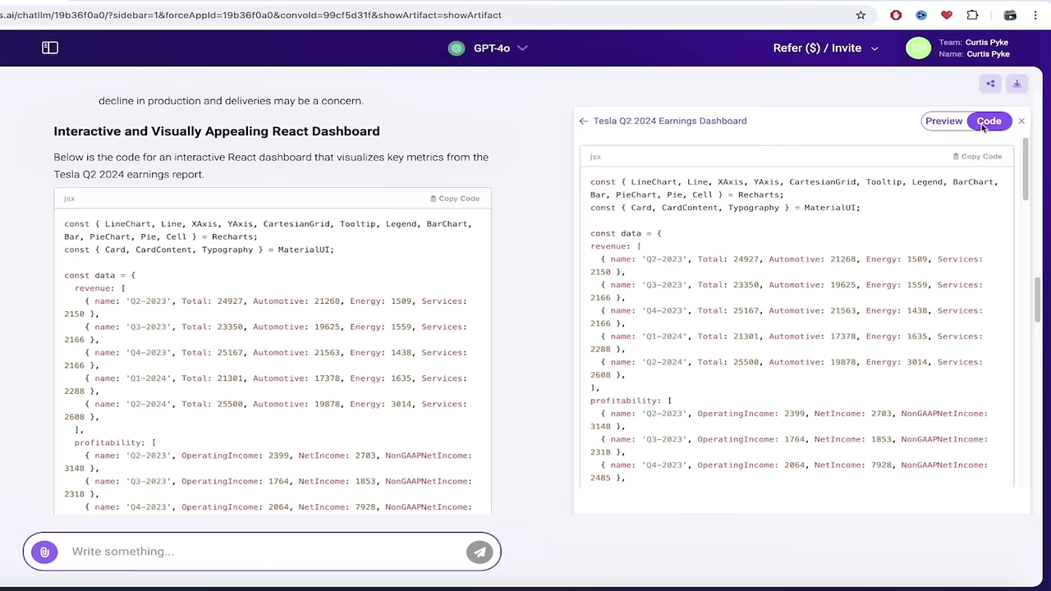
Copy the dashboard's source code, return to Preview, and open then dismiss the download menu.
click(969, 156)
click(953, 125)
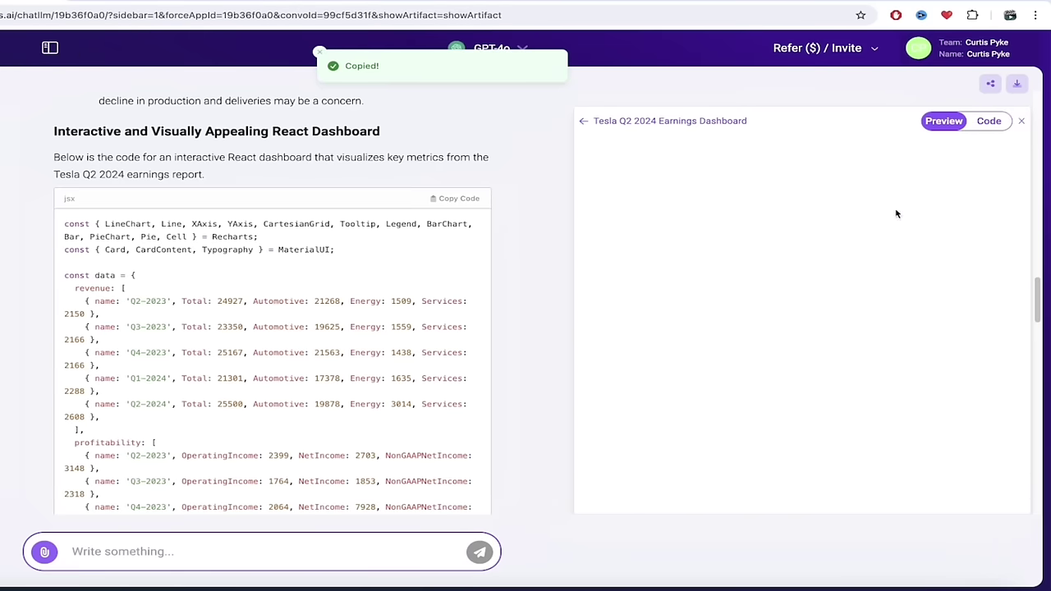
mouse_move(789, 315)
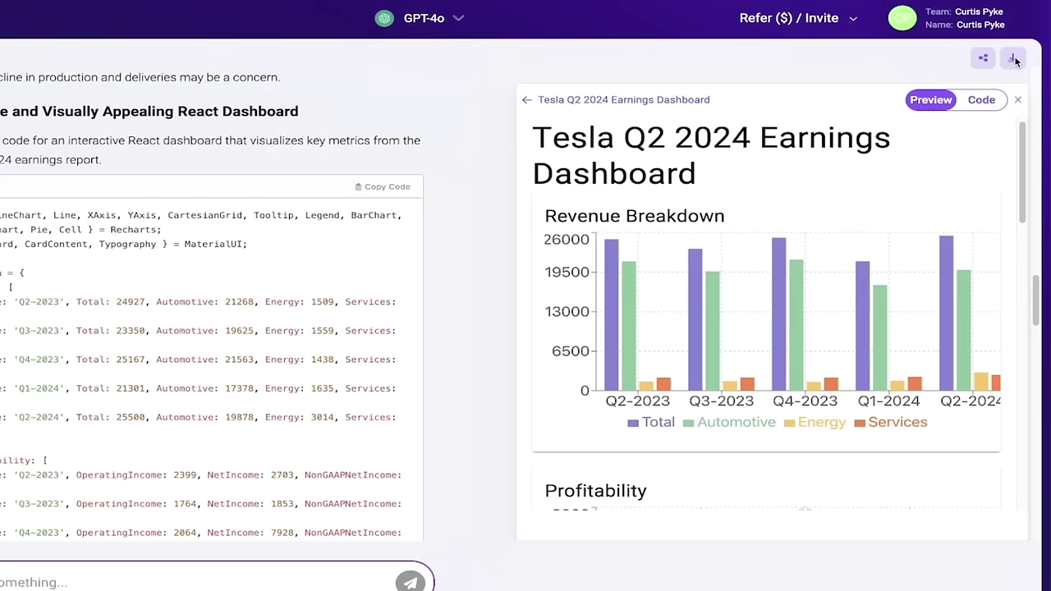
click(1015, 64)
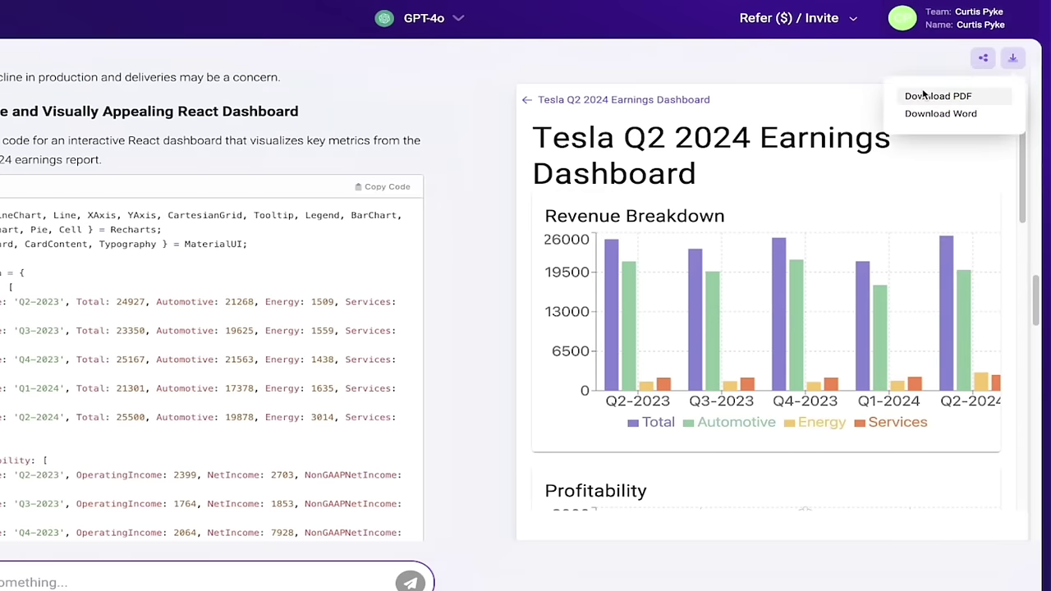
click(751, 69)
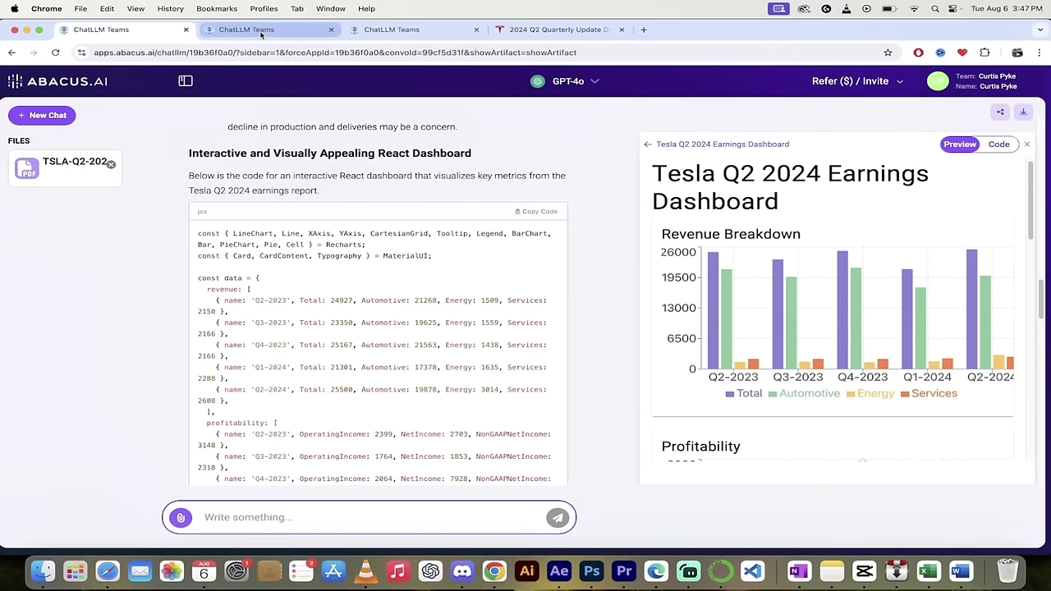
Switch to the Claude Sonnet 3.5 conversation and open its Tesla Q2 2024 Earnings Dashboard.
click(259, 31)
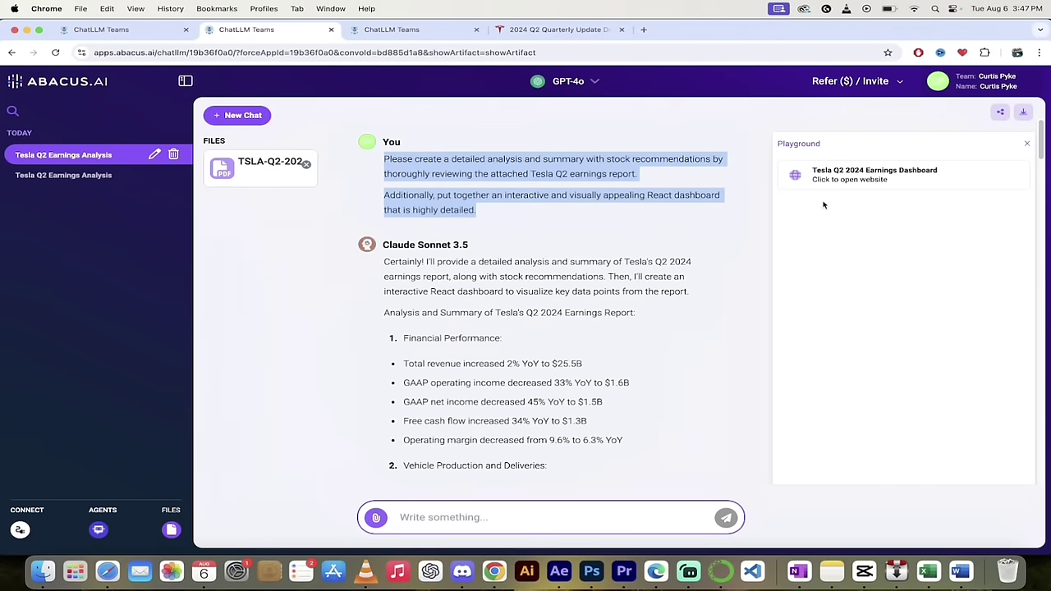
click(819, 174)
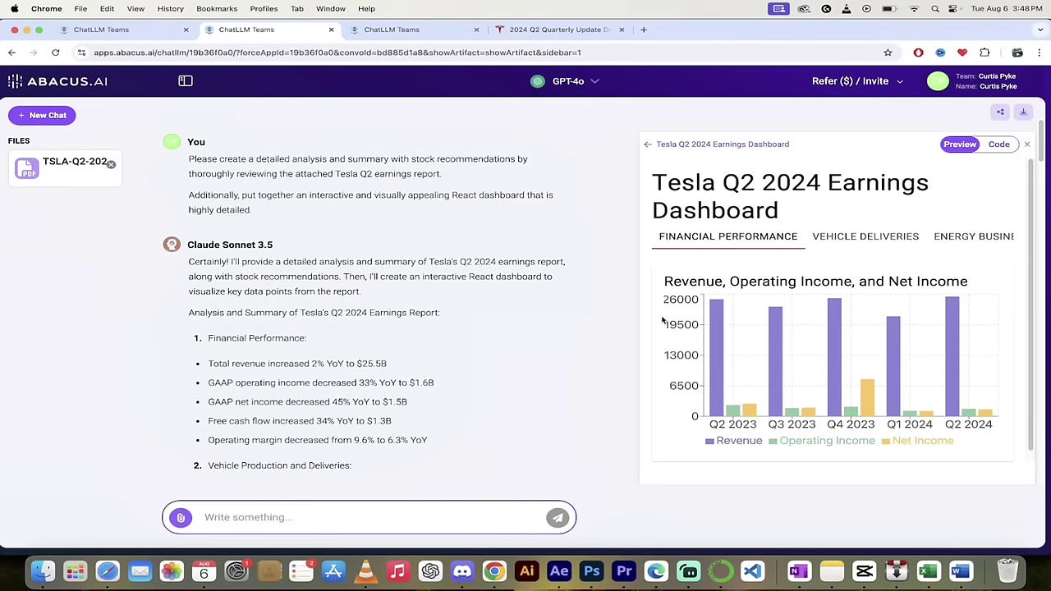
scroll(739, 345, up, 1)
Highlight the Claude Sonnet 3.5 model name and scroll through its answer.
drag(185, 245, 278, 251)
scroll(304, 345, down, 20)
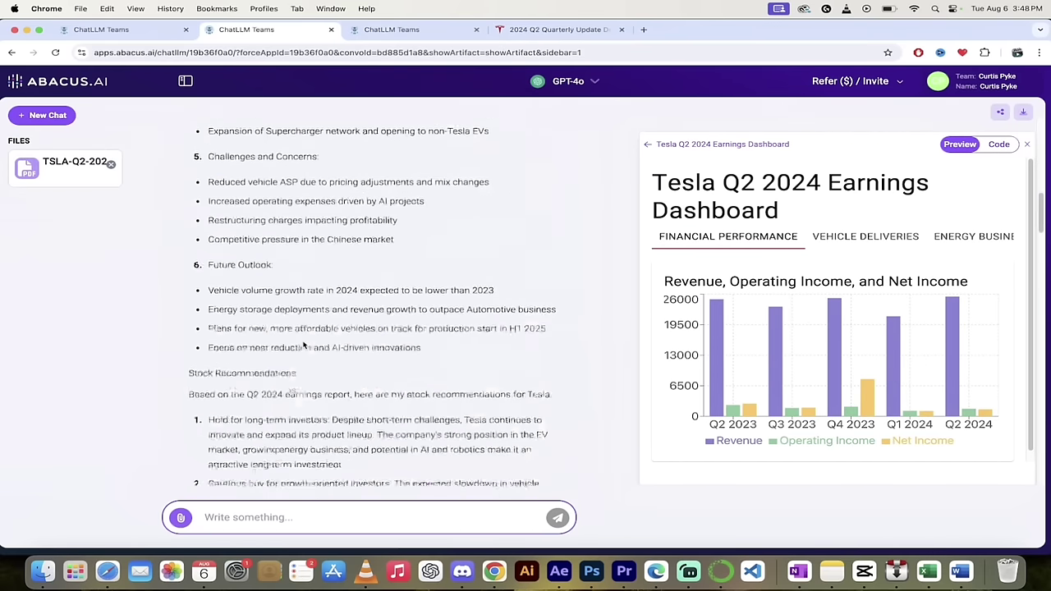
scroll(304, 345, down, 10)
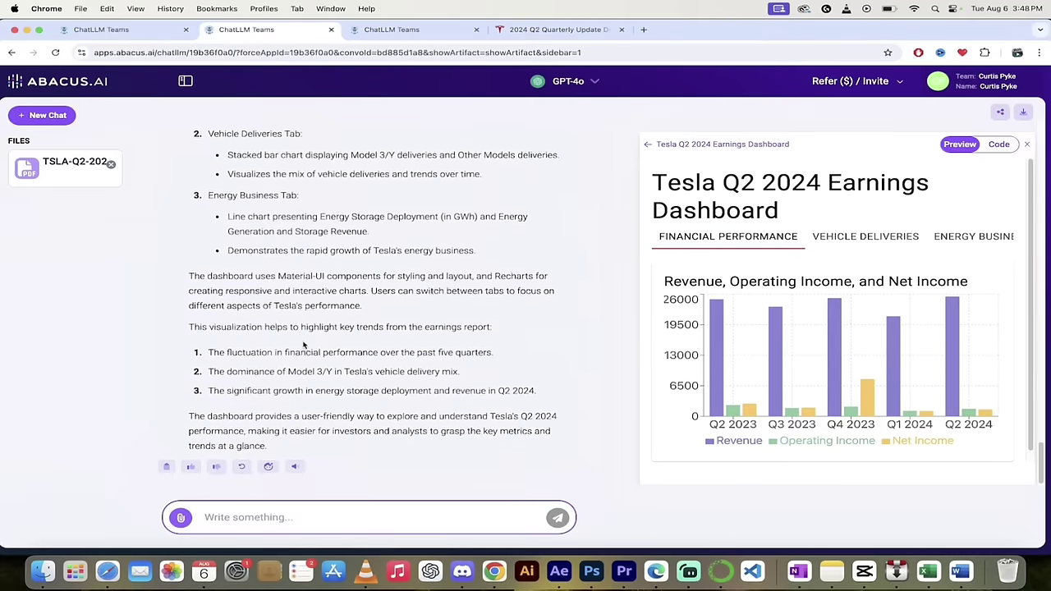
scroll(304, 345, up, 15)
scroll(304, 345, up, 20)
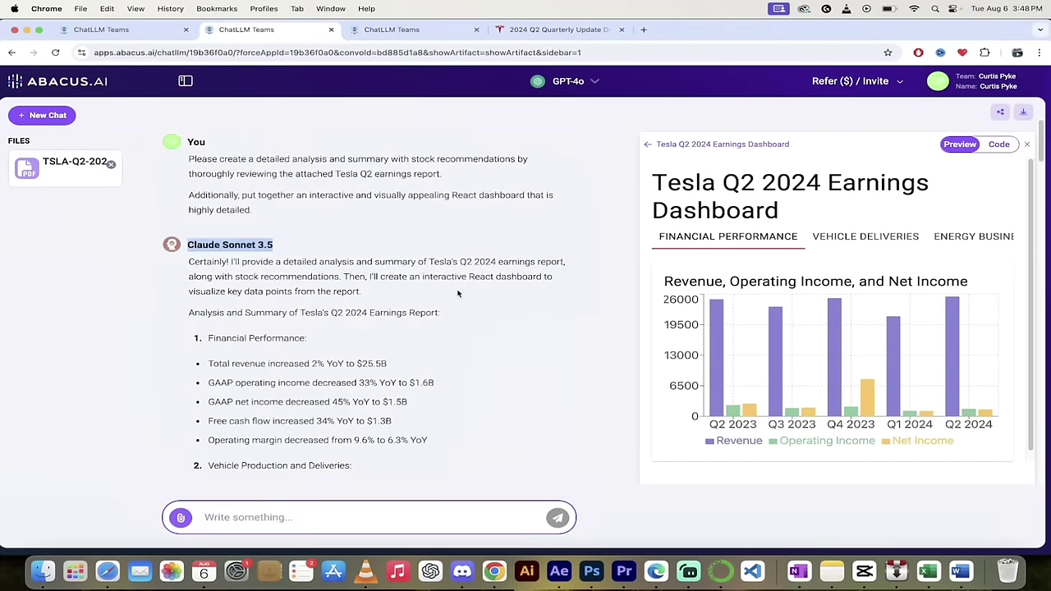